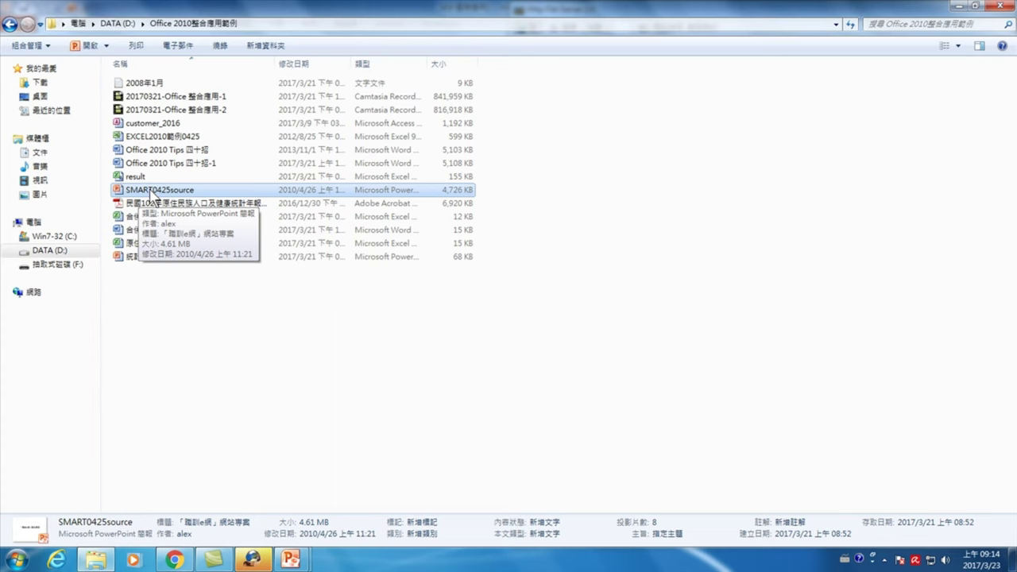
Step: Open the SMART0425source presentation and go to slide 5
{"action": "double_click", "coordinate": [158, 194]}
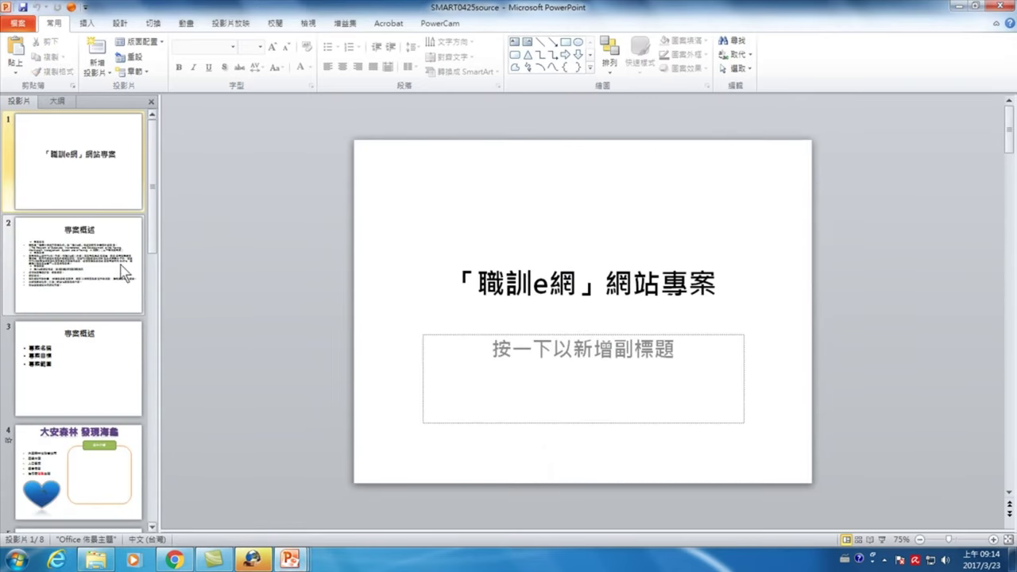
{"action": "left_click", "coordinate": [97, 282]}
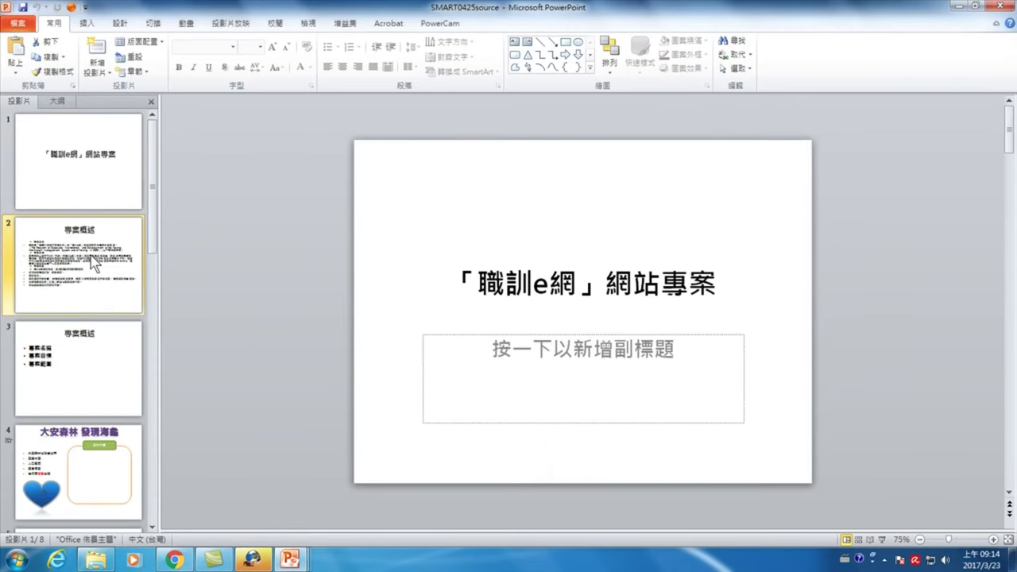
{"action": "left_click", "coordinate": [80, 380]}
{"action": "scroll", "coordinate": [80, 380], "scroll_direction": "down", "scroll_amount": 2}
{"action": "left_click", "coordinate": [82, 389]}
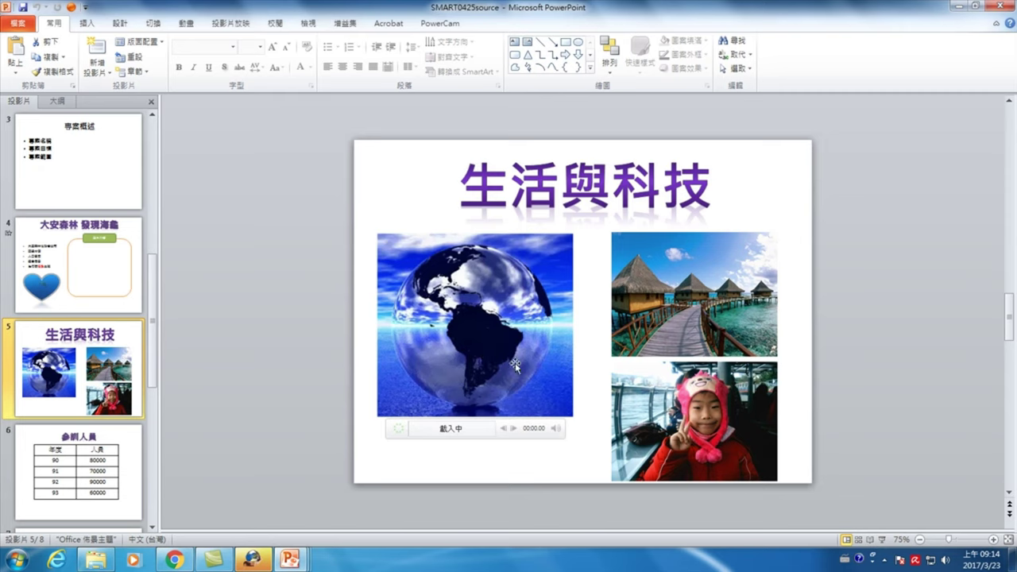
Step: Select the girl photo and bring up its Picture Tools Format options
{"action": "left_click", "coordinate": [672, 413]}
{"action": "scroll", "coordinate": [672, 414], "scroll_direction": "up", "scroll_amount": 1}
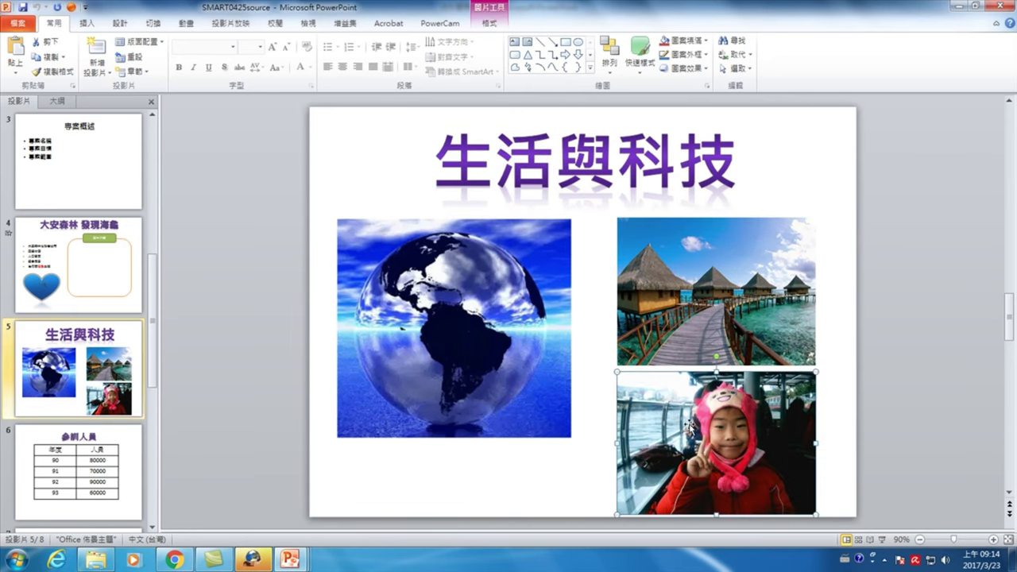
{"action": "double_click", "coordinate": [685, 417]}
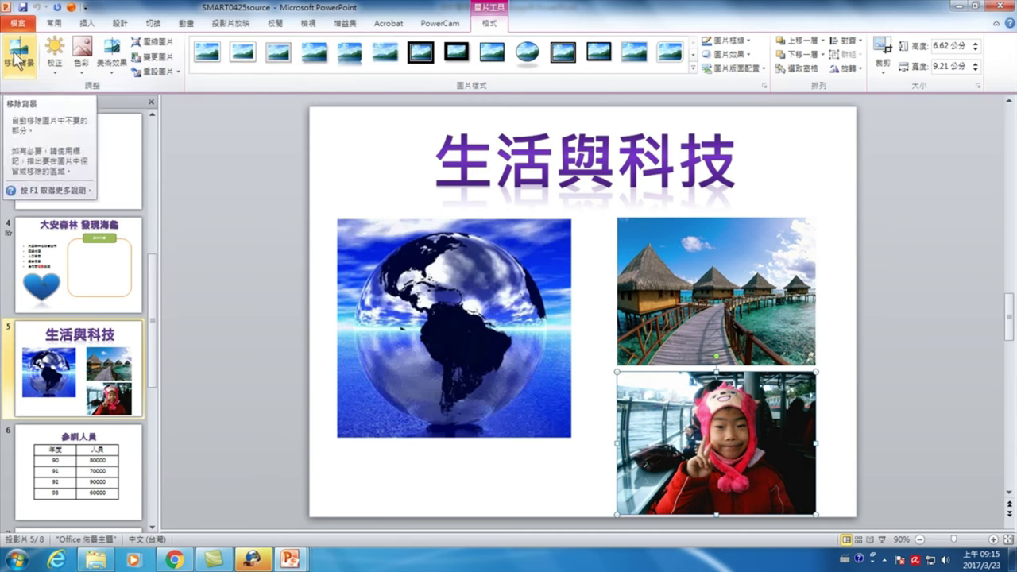
Step: Start background removal on the girl photo and stretch the keep box over her hat, feet and sides
{"action": "left_click", "coordinate": [14, 60]}
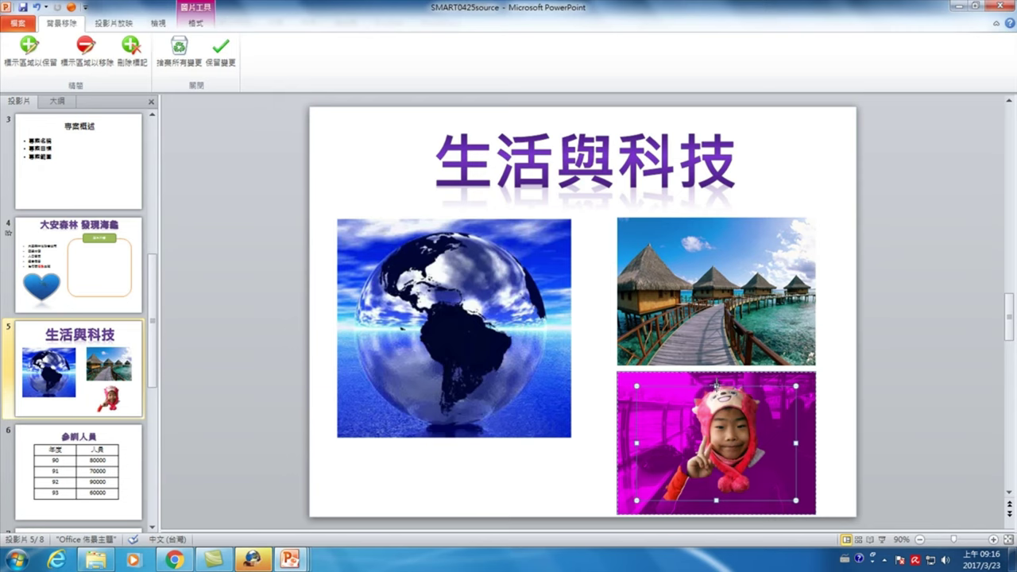
{"action": "left_click_drag", "start_coordinate": [716, 385], "coordinate": [716, 380]}
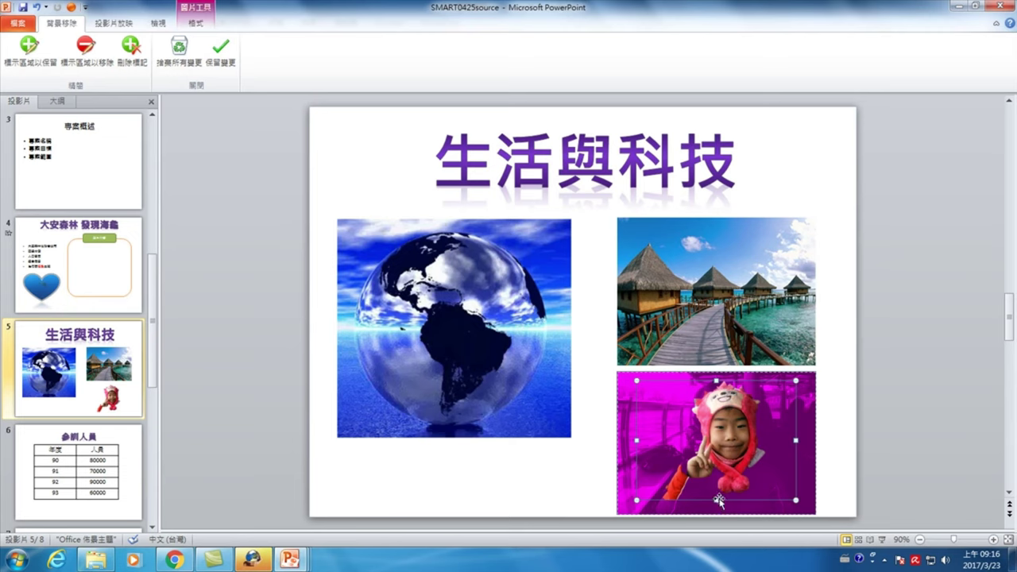
{"action": "left_click_drag", "start_coordinate": [716, 502], "coordinate": [715, 515]}
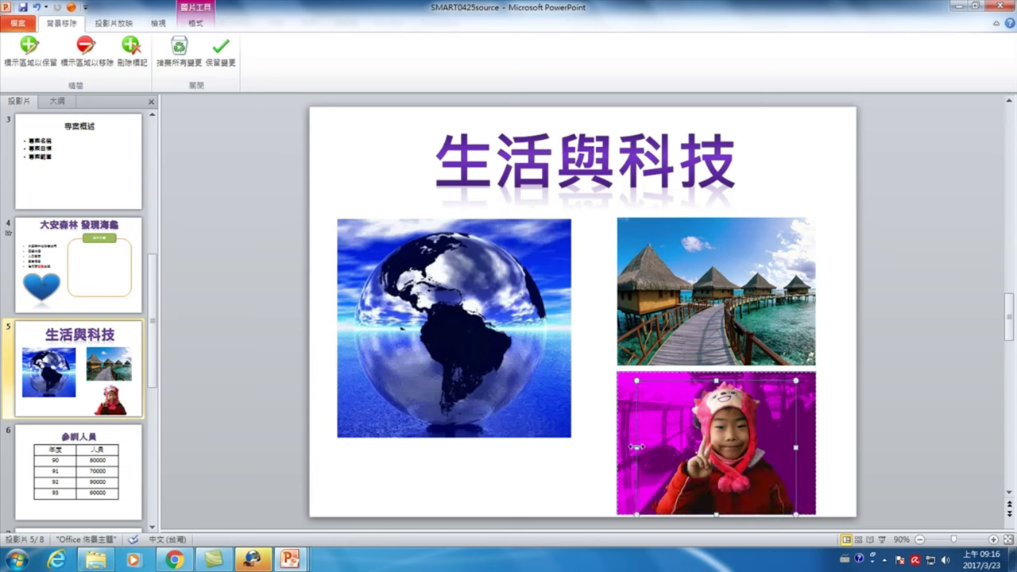
{"action": "left_click_drag", "start_coordinate": [636, 447], "coordinate": [654, 451]}
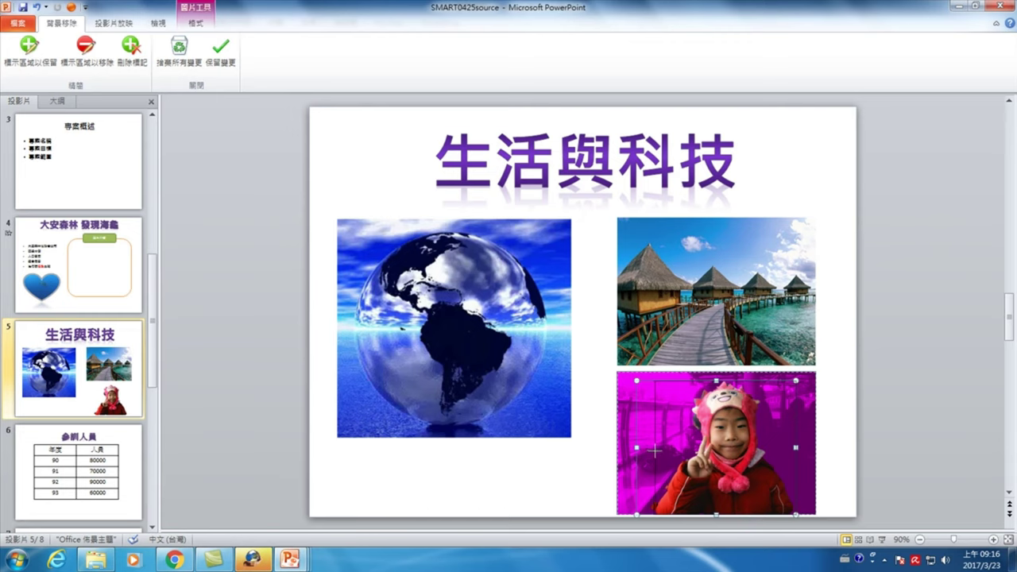
{"action": "left_click_drag", "start_coordinate": [653, 450], "coordinate": [649, 447]}
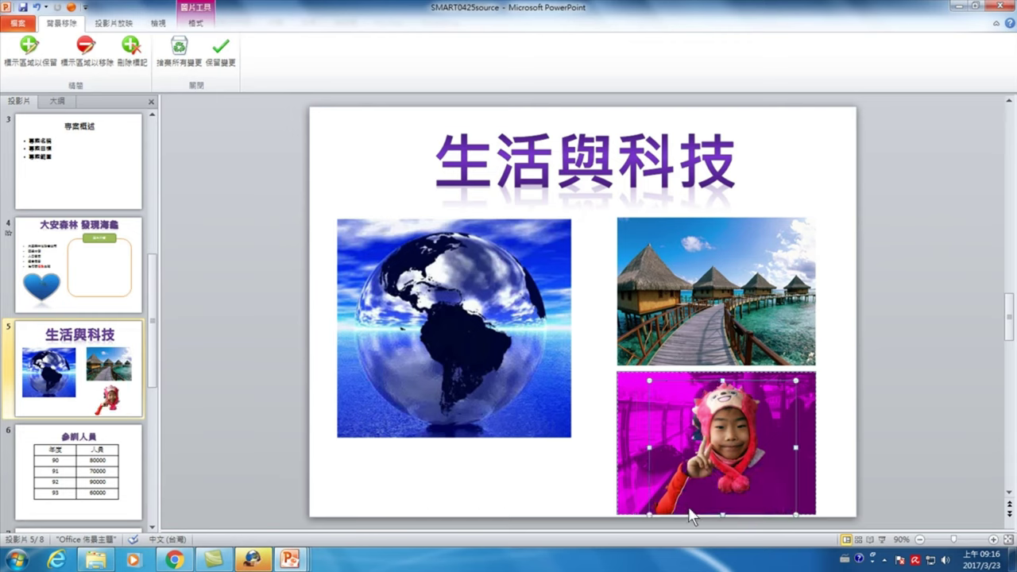
{"action": "left_click", "coordinate": [797, 446]}
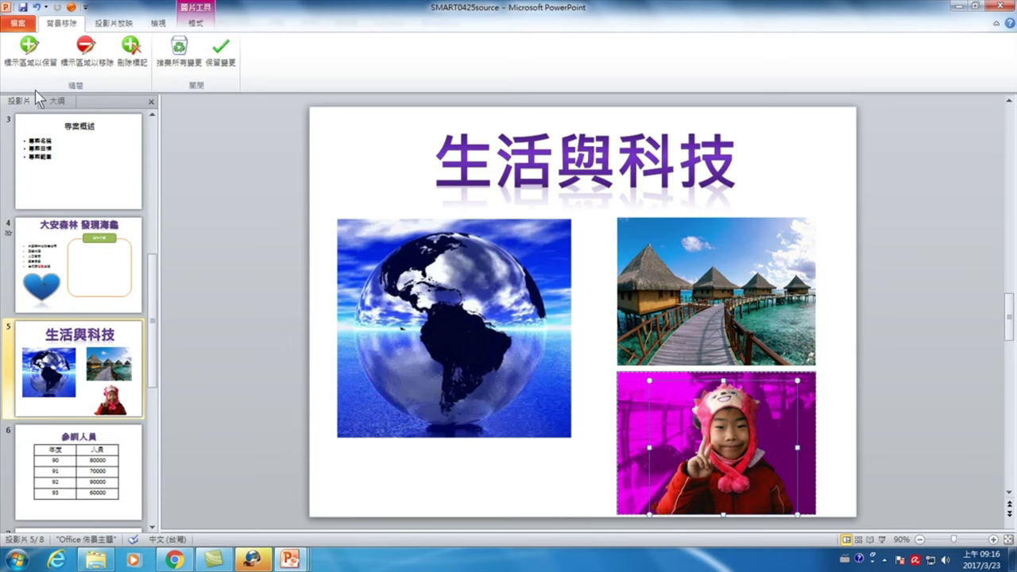
Step: Mark the girl's arm as an area to keep
{"action": "left_click", "coordinate": [32, 60]}
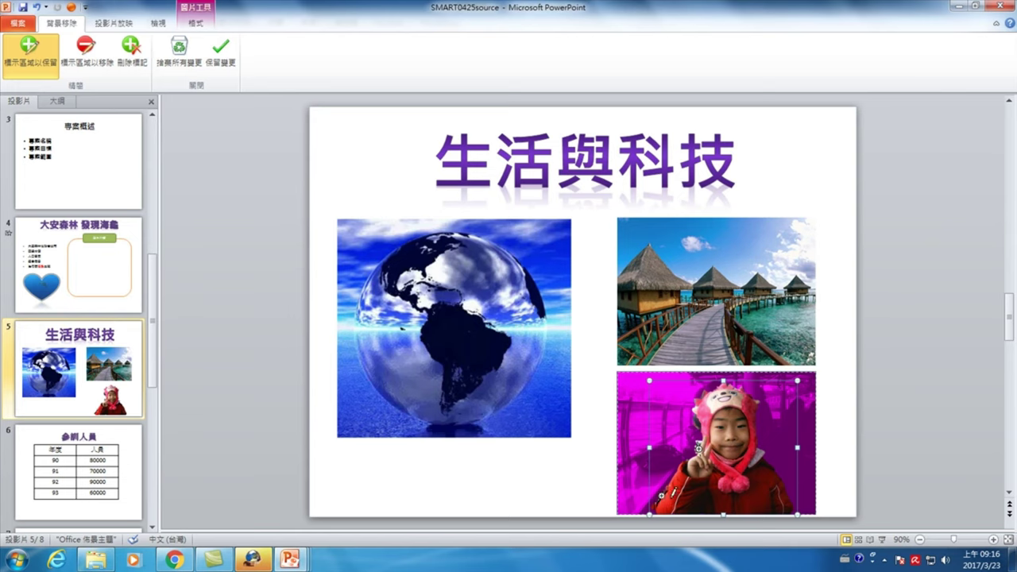
{"action": "left_click", "coordinate": [662, 495]}
Step: Apply the girl's background removal, test her over the resort photo, then move her back below it
{"action": "left_click", "coordinate": [223, 61]}
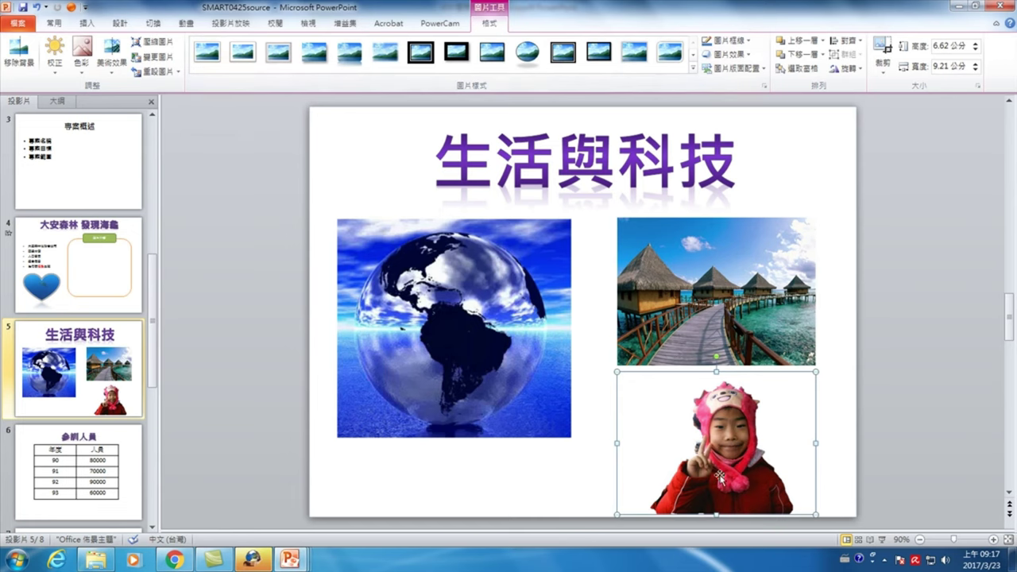
{"action": "left_click_drag", "start_coordinate": [726, 465], "coordinate": [747, 323]}
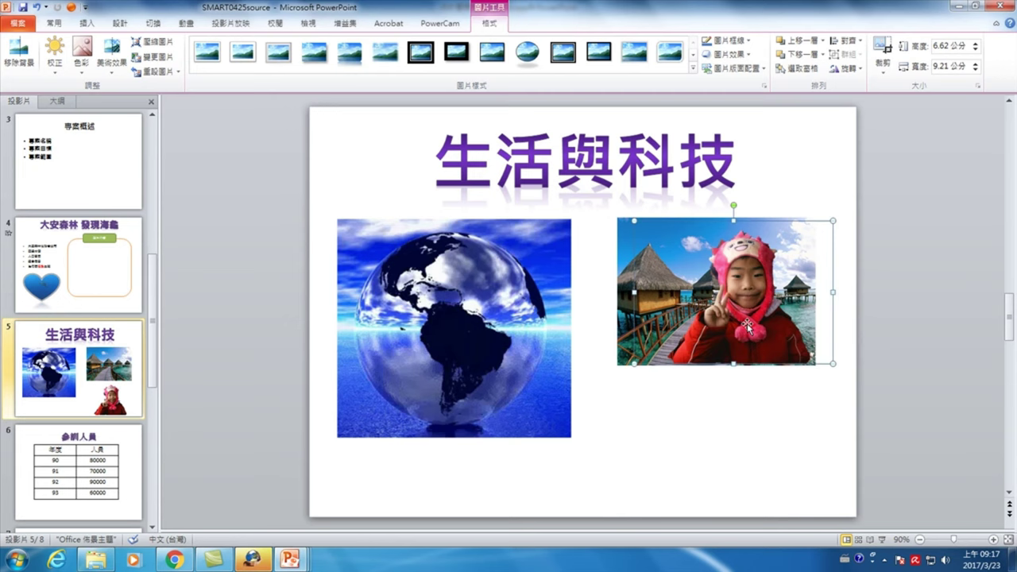
{"action": "left_click", "coordinate": [911, 405]}
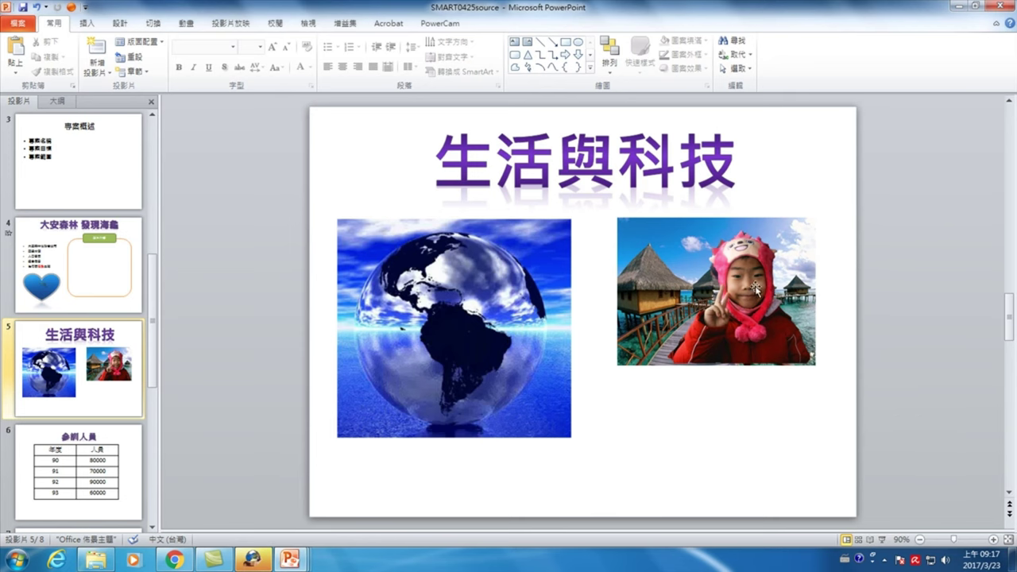
{"action": "left_click_drag", "start_coordinate": [739, 290], "coordinate": [732, 435]}
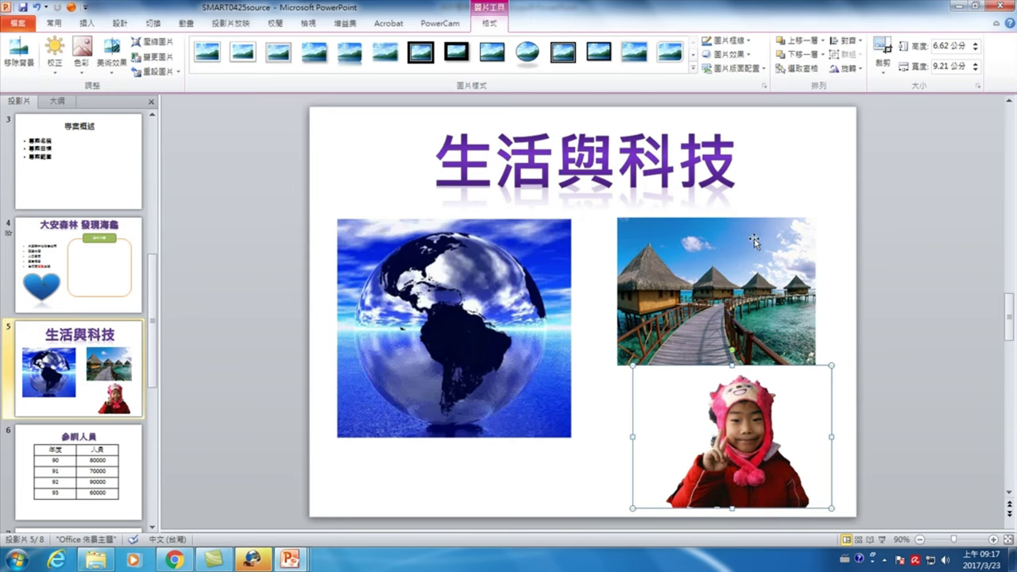
{"action": "left_click", "coordinate": [704, 270]}
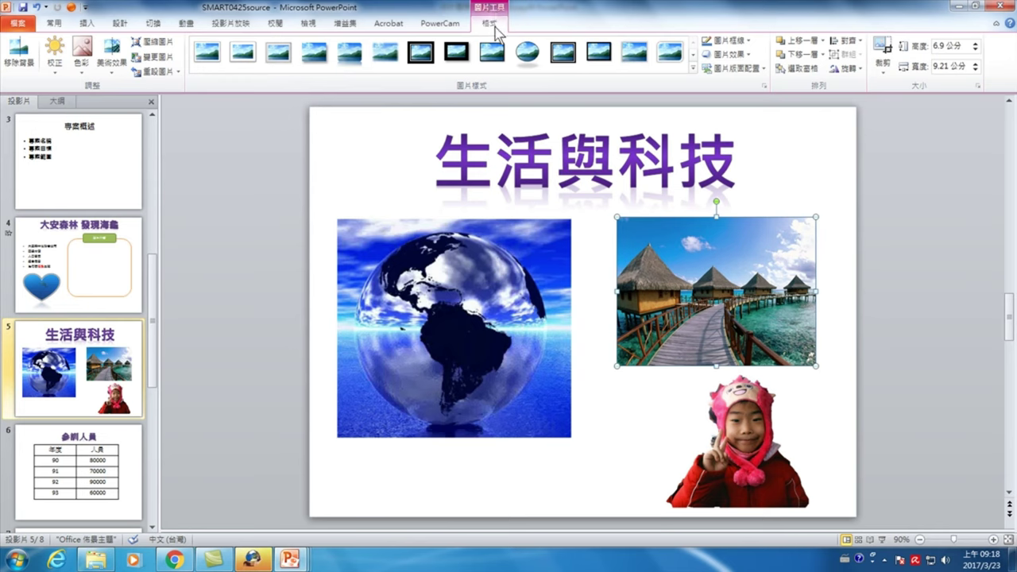
Step: Start background removal on the resort photo, widening the keep box over the huts and walkway
{"action": "left_click", "coordinate": [18, 57]}
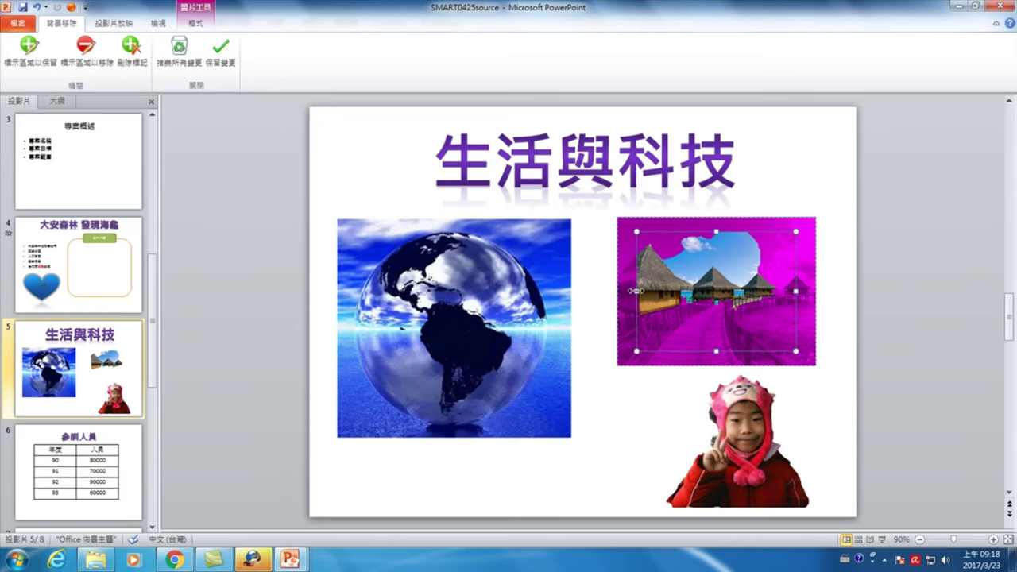
{"action": "left_click_drag", "start_coordinate": [636, 290], "coordinate": [618, 291]}
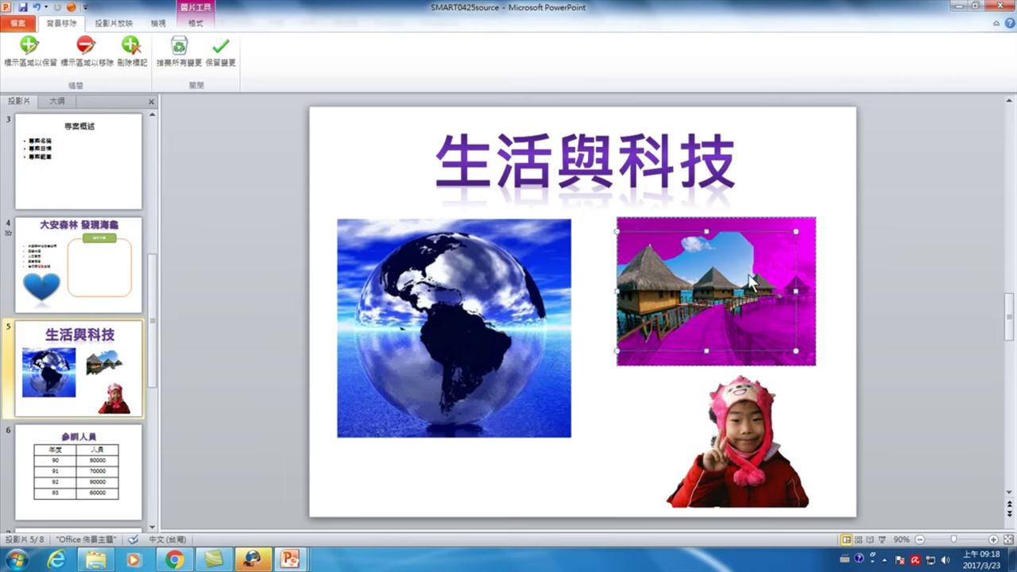
{"action": "left_click_drag", "start_coordinate": [707, 231], "coordinate": [707, 241]}
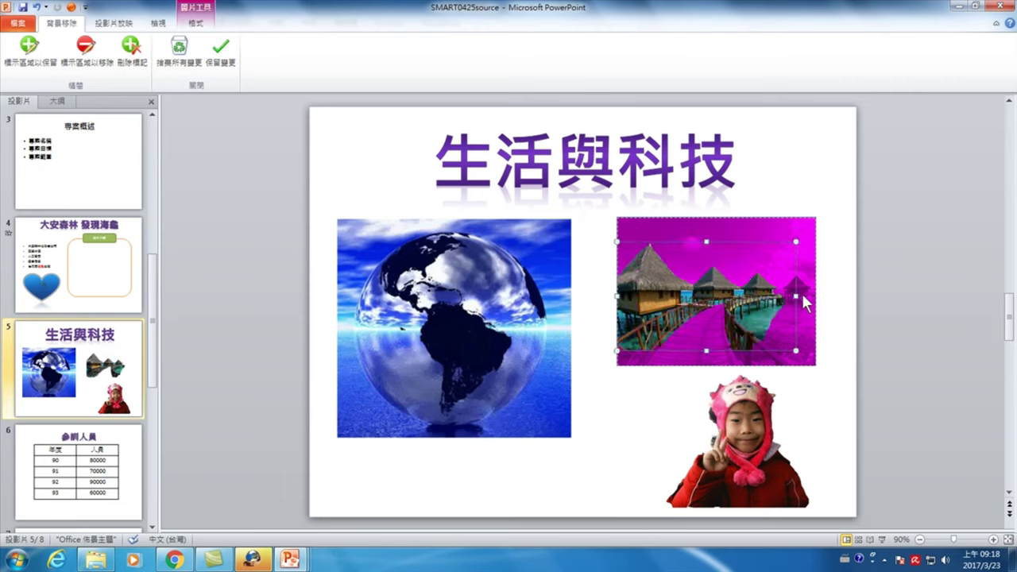
{"action": "left_click_drag", "start_coordinate": [796, 296], "coordinate": [816, 295]}
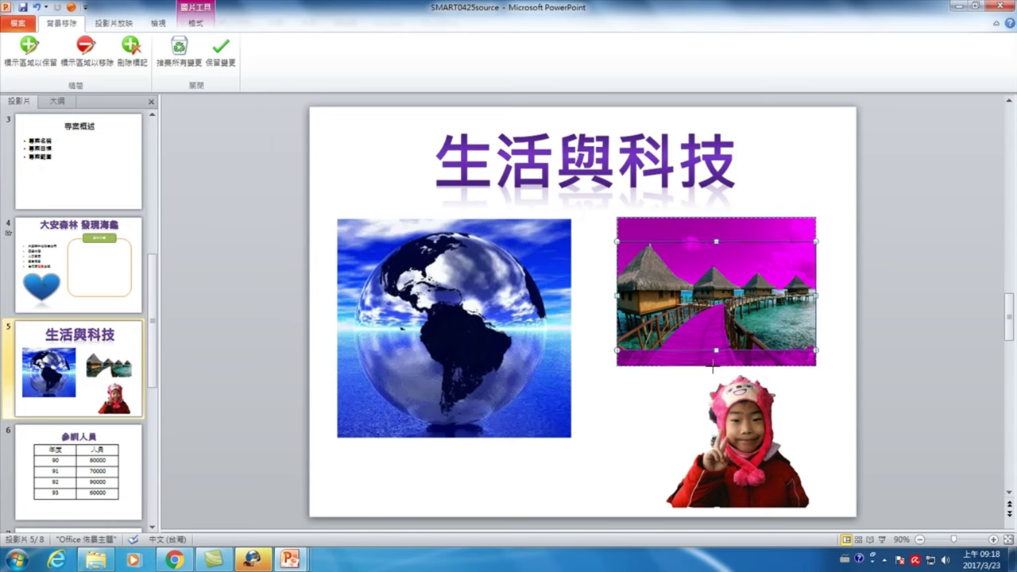
{"action": "left_click_drag", "start_coordinate": [713, 364], "coordinate": [715, 367]}
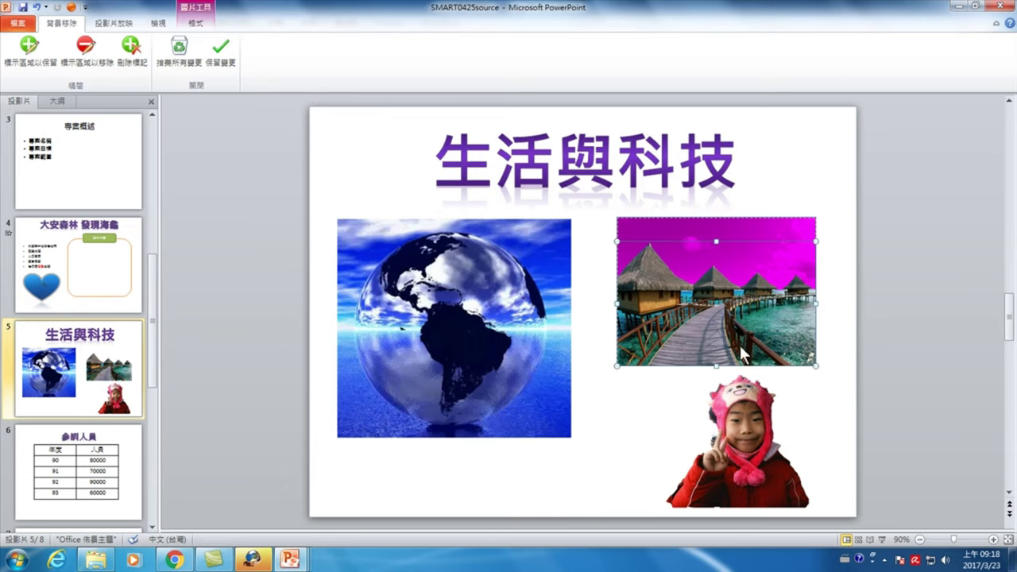
Step: Keep the sky removal and move the cut-out girl onto the resort photo
{"action": "left_click", "coordinate": [222, 57]}
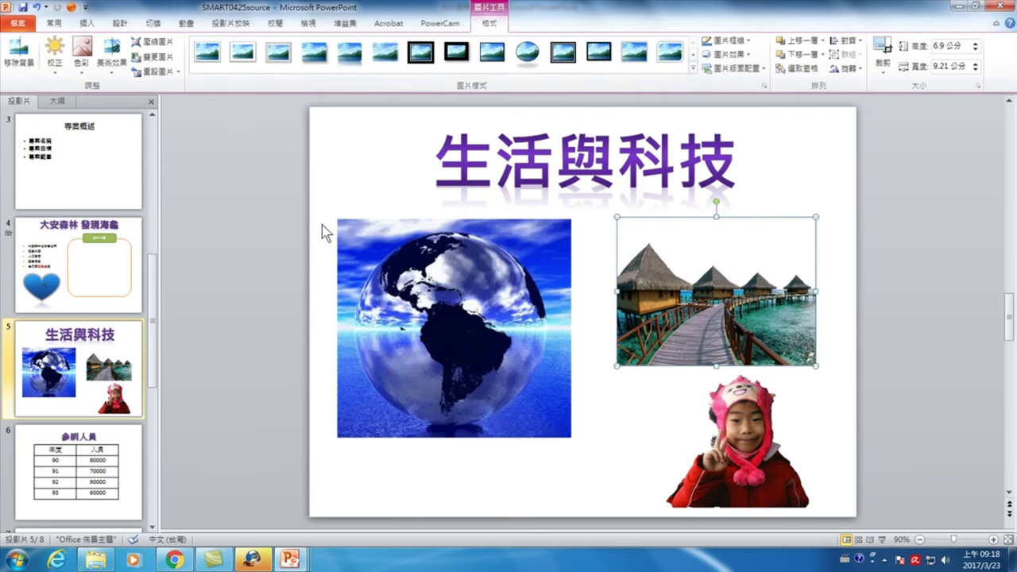
{"action": "left_click", "coordinate": [836, 427]}
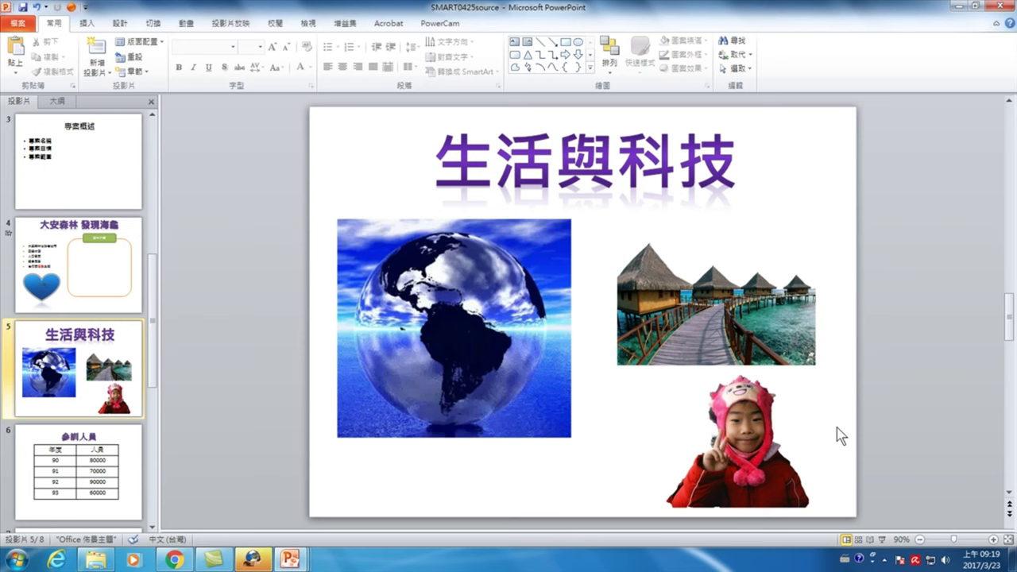
{"action": "left_click_drag", "start_coordinate": [747, 478], "coordinate": [757, 336]}
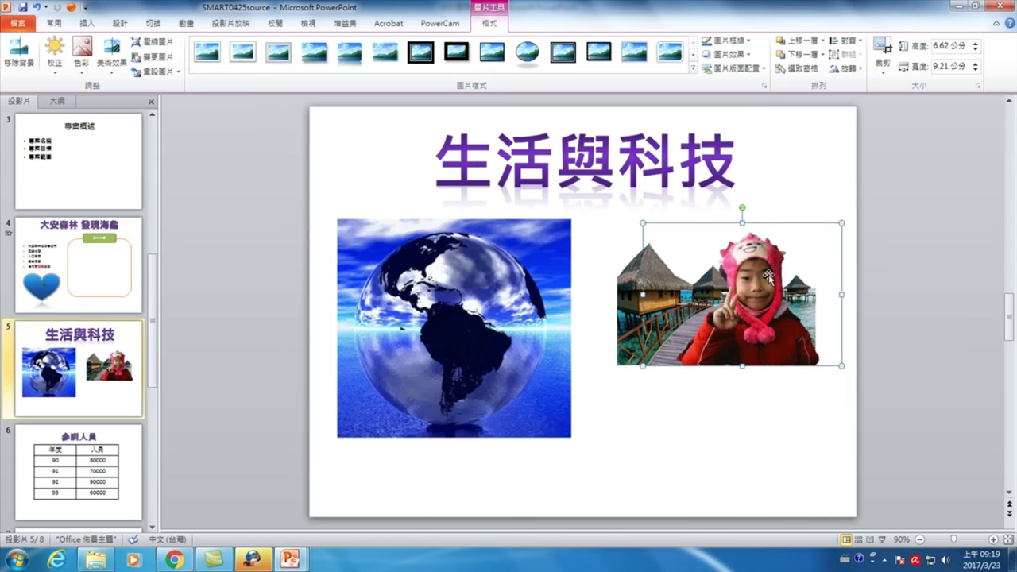